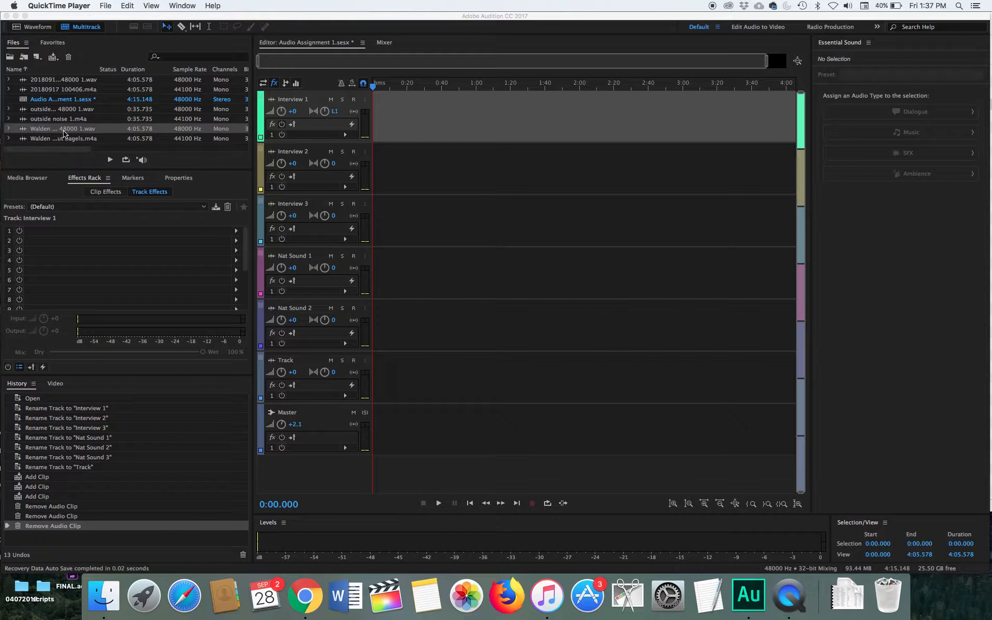
# Step: Add the Walden talking about bagels clip to the start of the Interview 1 track and play it briefly
pyautogui.moveTo(63, 133); pyautogui.dragTo(376, 124)
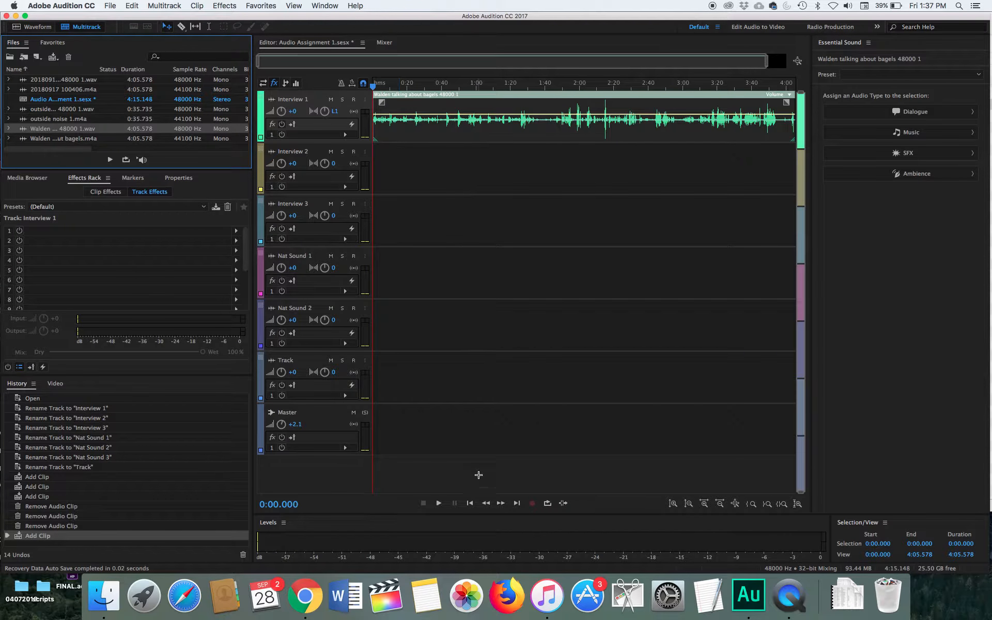
pyautogui.click(439, 503)
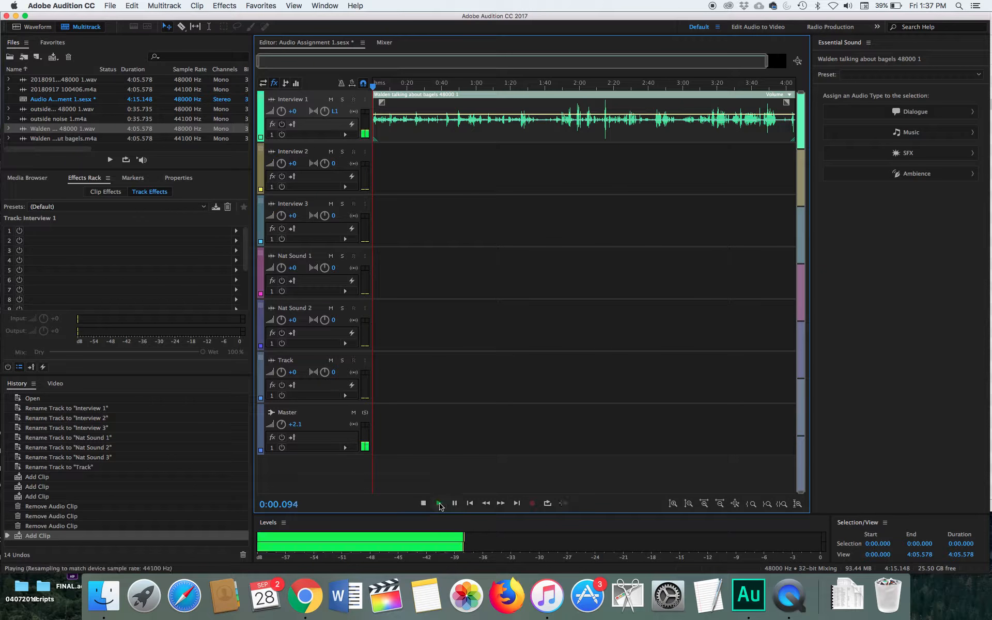
pyautogui.click(438, 504)
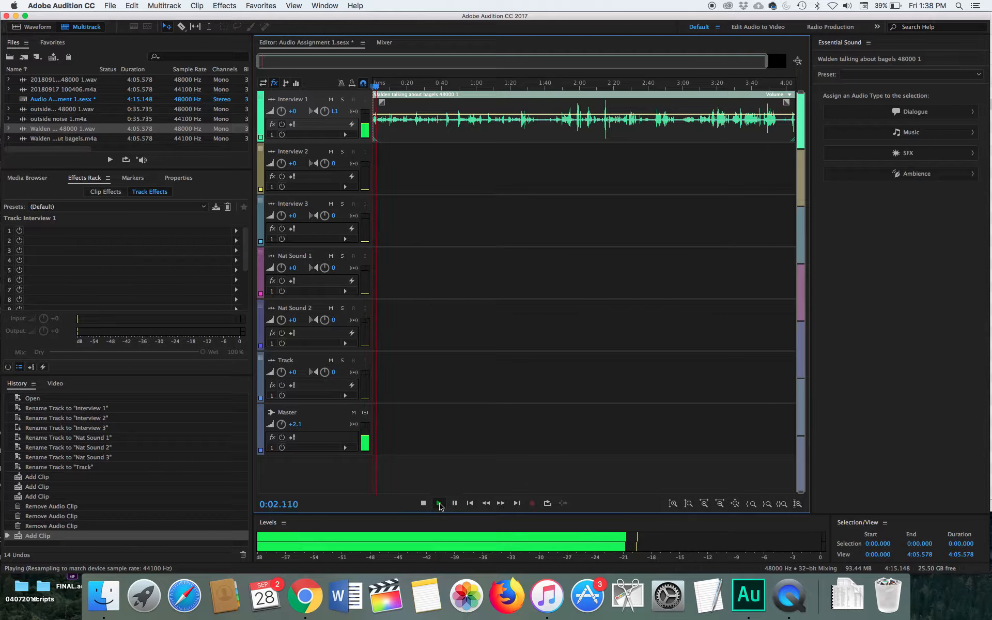
pyautogui.click(455, 502)
# Step: Play the clip from about 1:18 and trim the clip's start to that point
pyautogui.moveTo(377, 87); pyautogui.dragTo(508, 90)
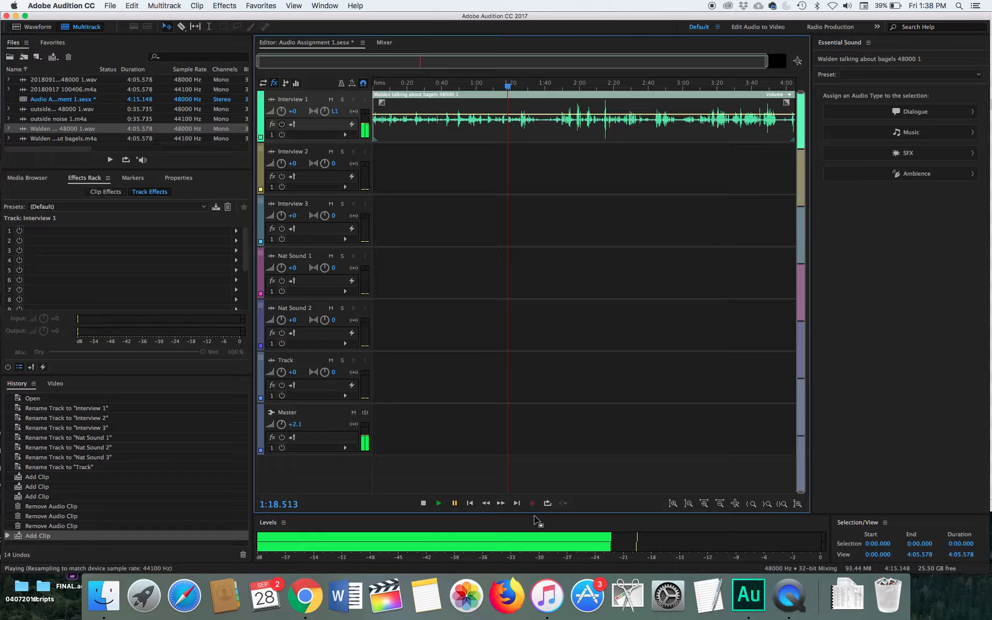
pyautogui.click(439, 504)
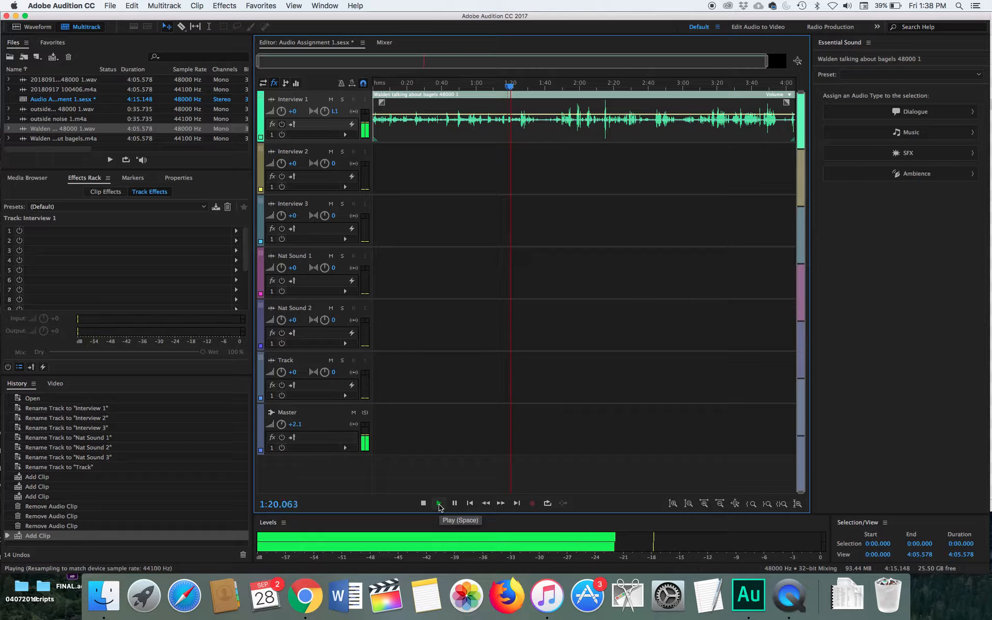
pyautogui.click(439, 504)
pyautogui.click(454, 503)
pyautogui.moveTo(510, 87); pyautogui.dragTo(509, 92)
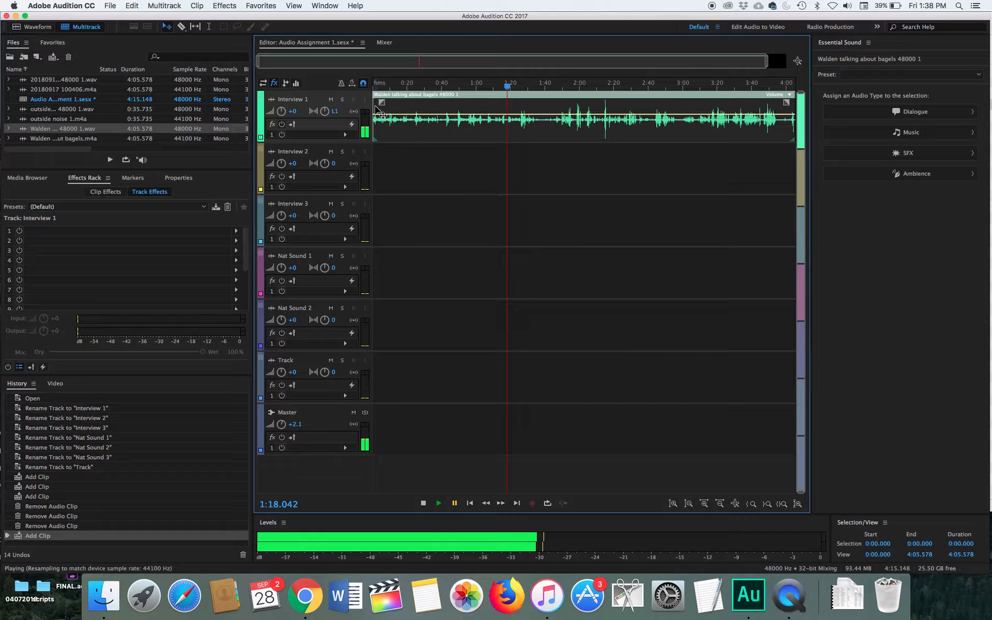
pyautogui.moveTo(374, 106); pyautogui.dragTo(507, 111)
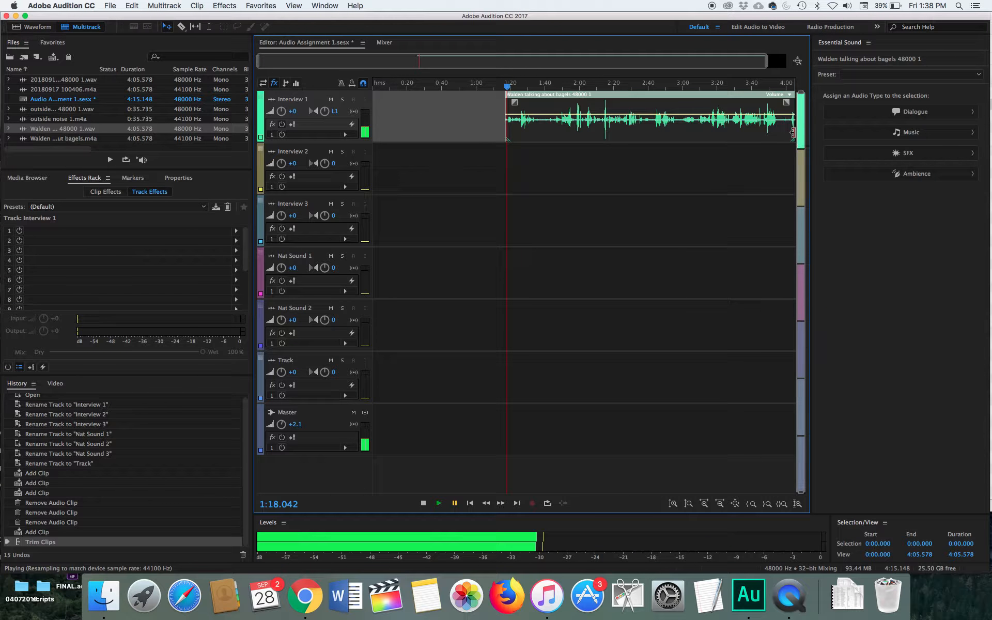
# Step: Trim the clip's end to about 1:36 and move the short segment to the start of the track
pyautogui.moveTo(793, 133); pyautogui.dragTo(537, 135)
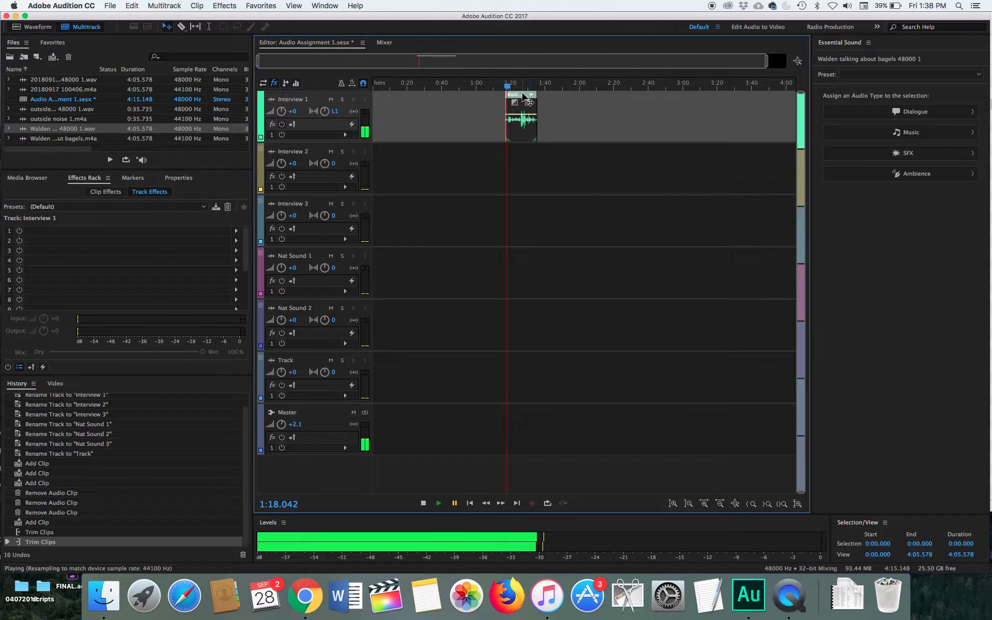
pyautogui.moveTo(521, 94); pyautogui.dragTo(374, 107)
# Step: Play the segment from the beginning and trim its end slightly shorter
pyautogui.moveTo(507, 88); pyautogui.dragTo(337, 103)
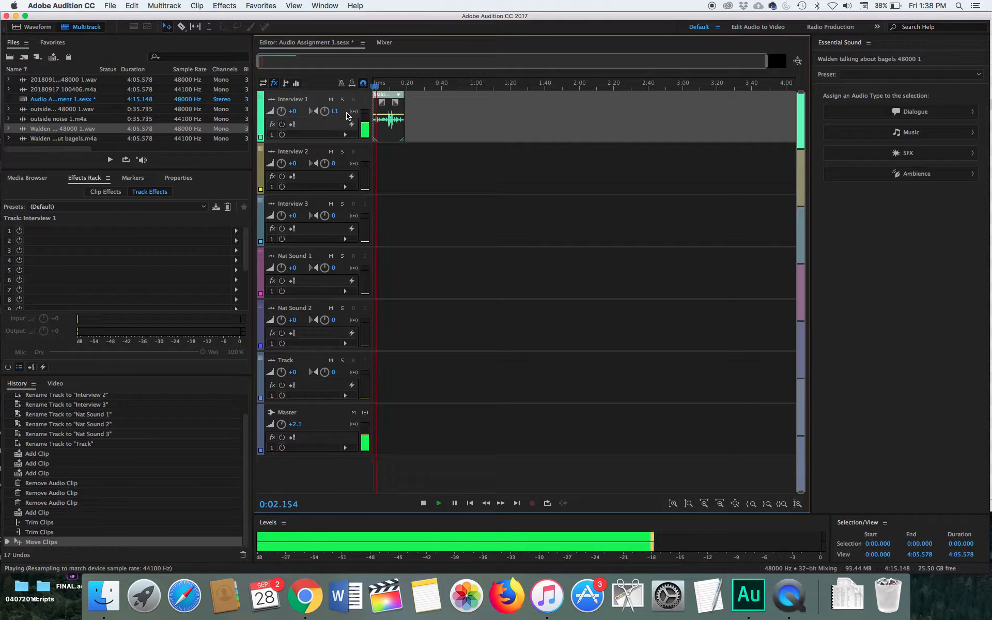
pyautogui.press('space')
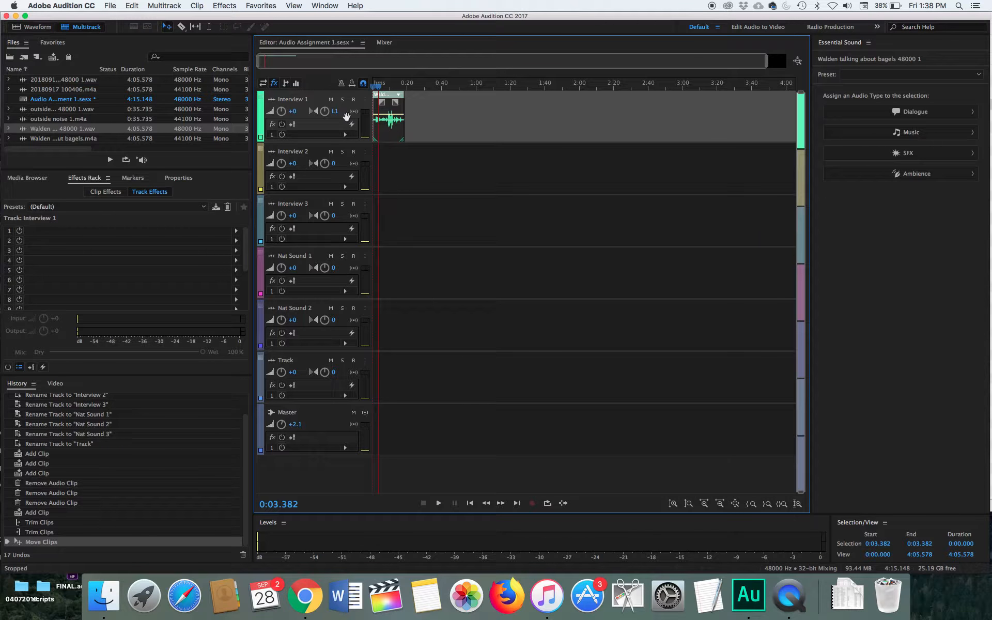
pyautogui.moveTo(403, 131); pyautogui.dragTo(381, 130)
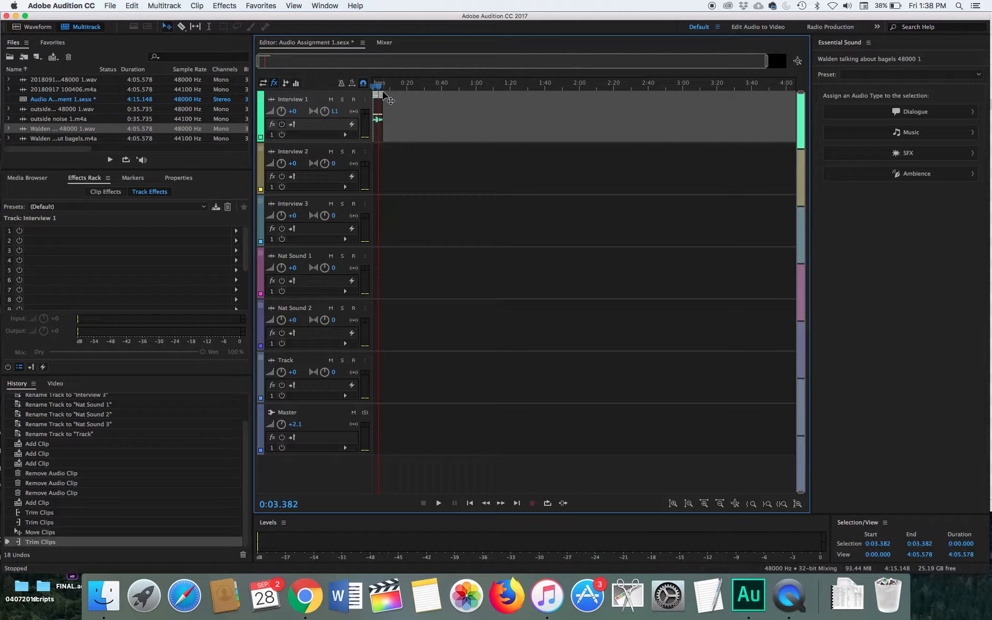
# Step: Replay the trimmed segment from the start of the timeline
pyautogui.moveTo(377, 87); pyautogui.dragTo(373, 87)
pyautogui.press('space')
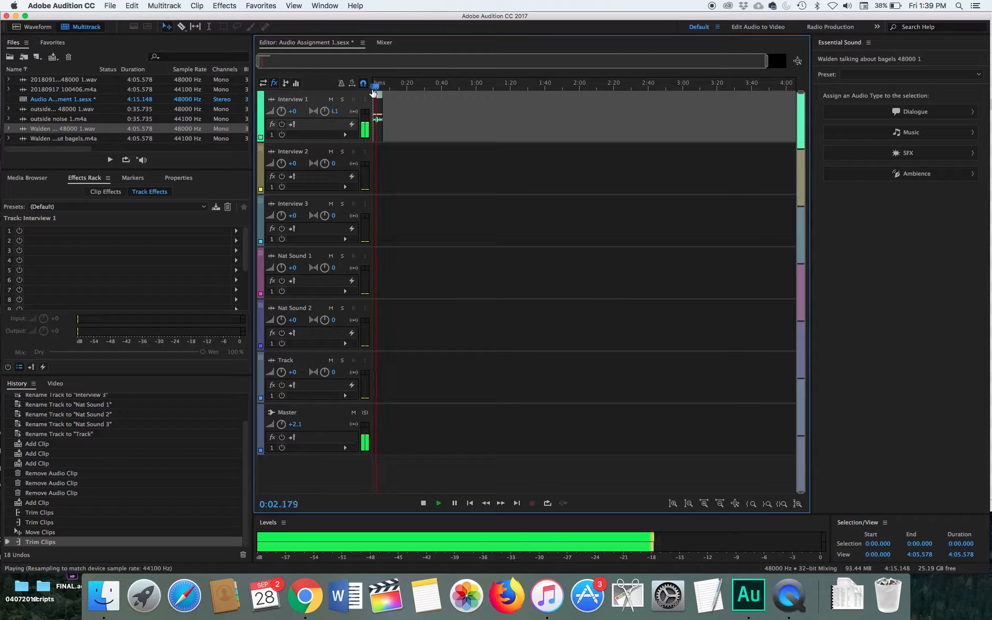
pyautogui.press('space')
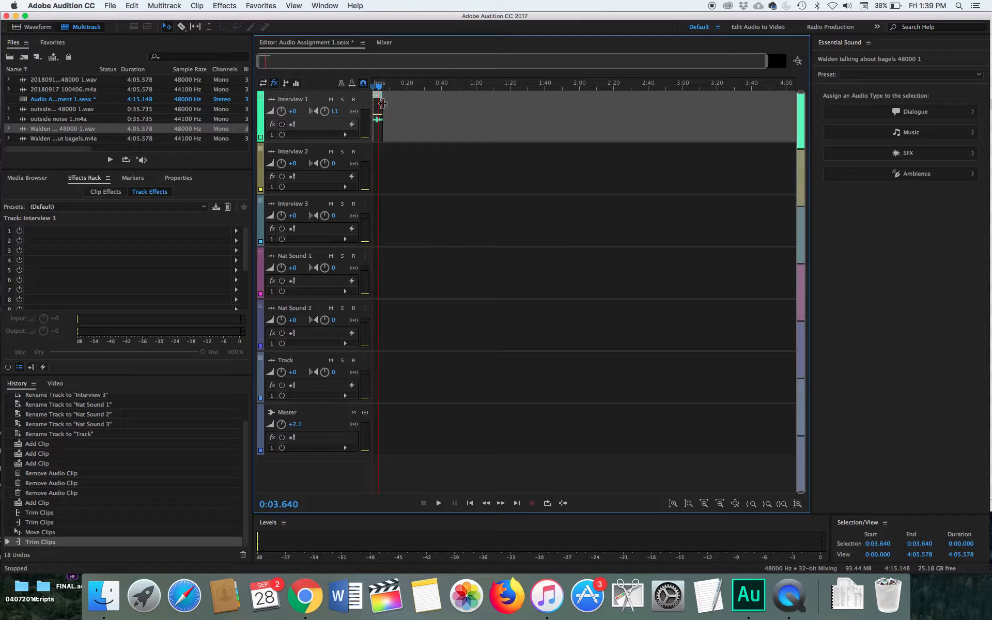
# Step: Extend the clip's end back out to about 2:50
pyautogui.click(382, 103)
pyautogui.moveTo(383, 103); pyautogui.dragTo(753, 113)
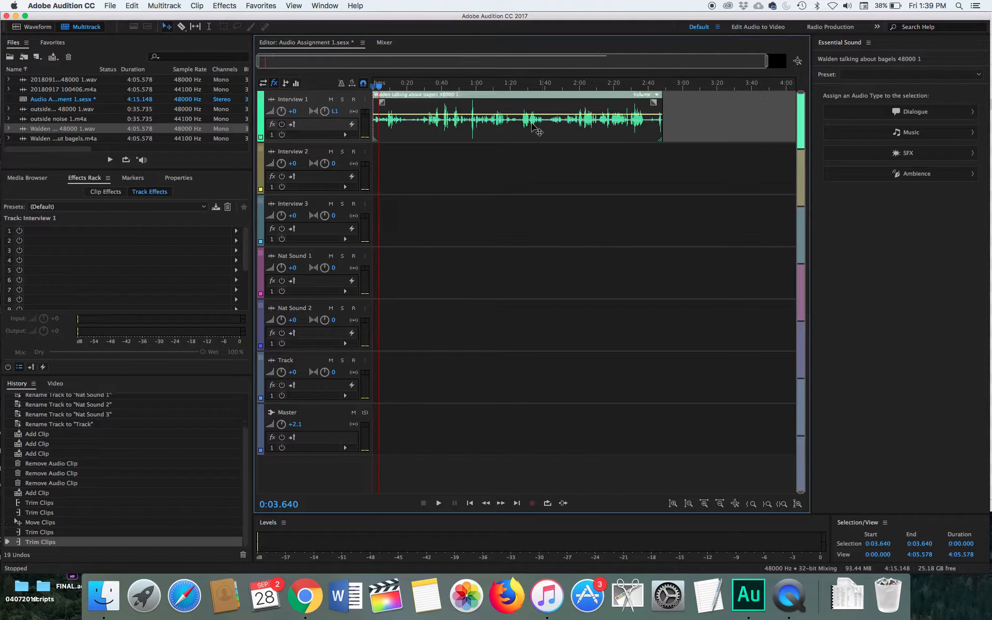
# Step: Reposition the clip, extending its start, and move it back to the beginning of the track
pyautogui.moveTo(492, 96); pyautogui.dragTo(647, 101)
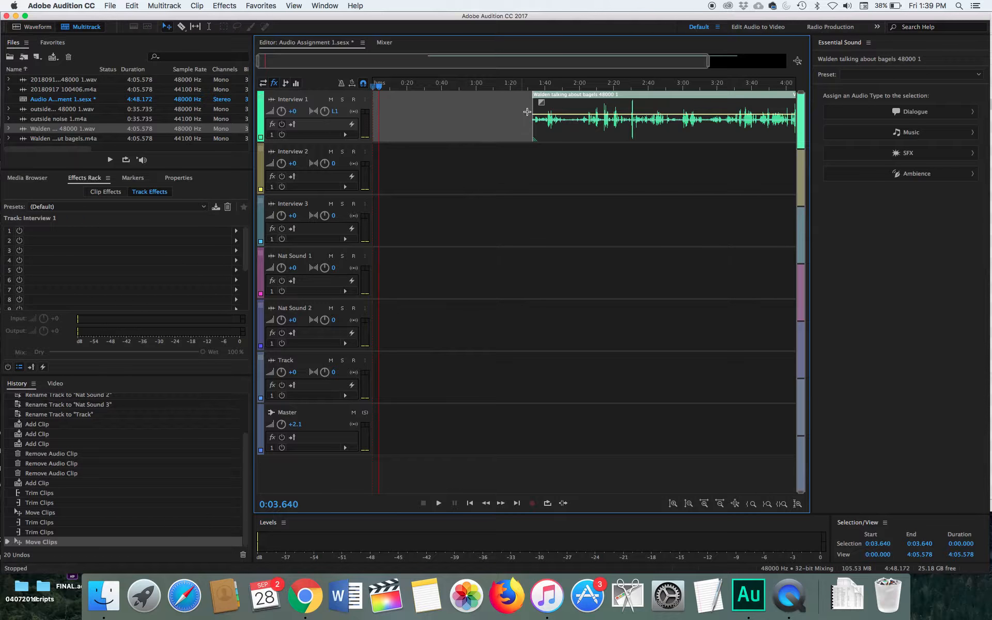
pyautogui.moveTo(538, 109); pyautogui.dragTo(311, 120)
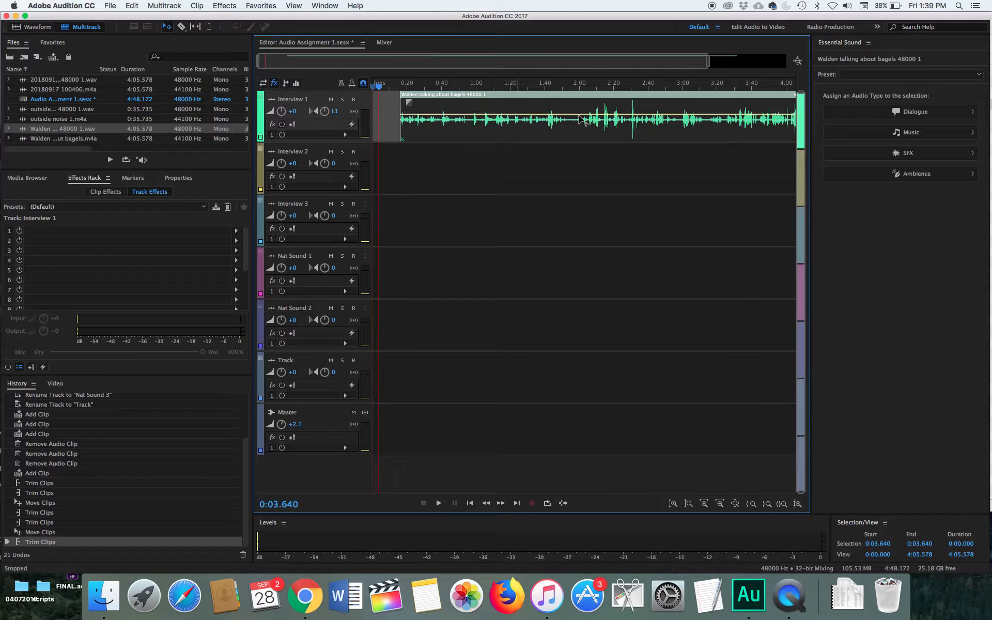
pyautogui.moveTo(610, 94); pyautogui.dragTo(589, 98)
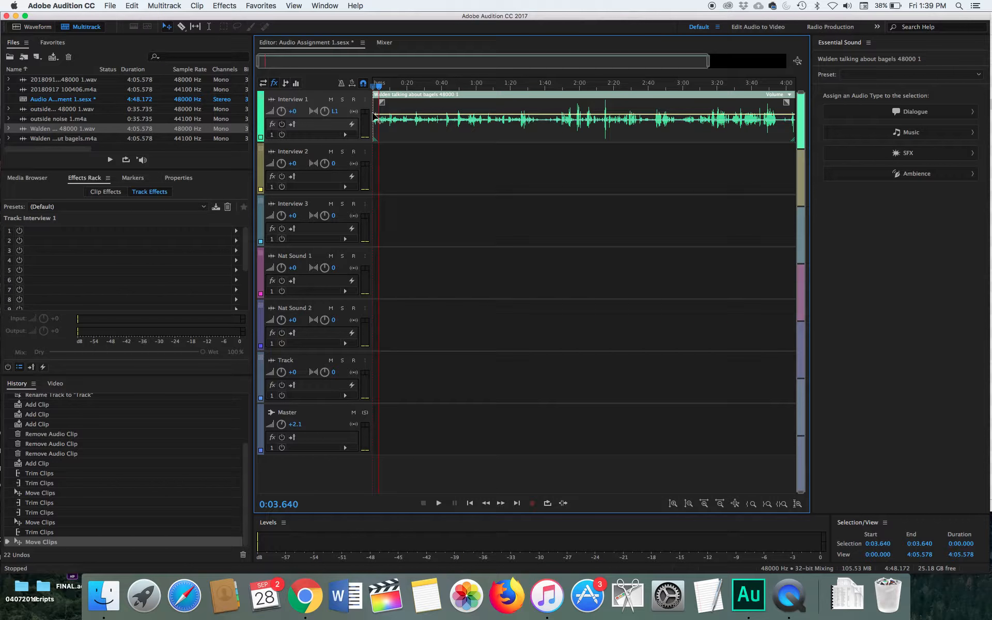
# Step: Trim the clip's start and end to leave a short segment around 1:23 to 1:38
pyautogui.click(373, 112)
pyautogui.moveTo(373, 112); pyautogui.dragTo(428, 114)
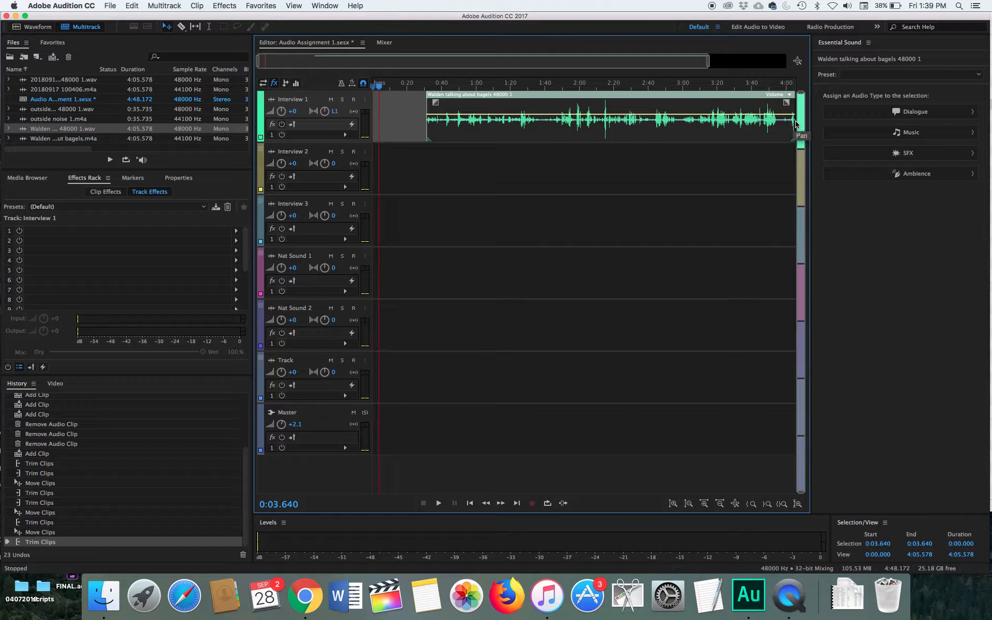
pyautogui.moveTo(796, 125); pyautogui.dragTo(539, 122)
pyautogui.moveTo(427, 123); pyautogui.dragTo(515, 123)
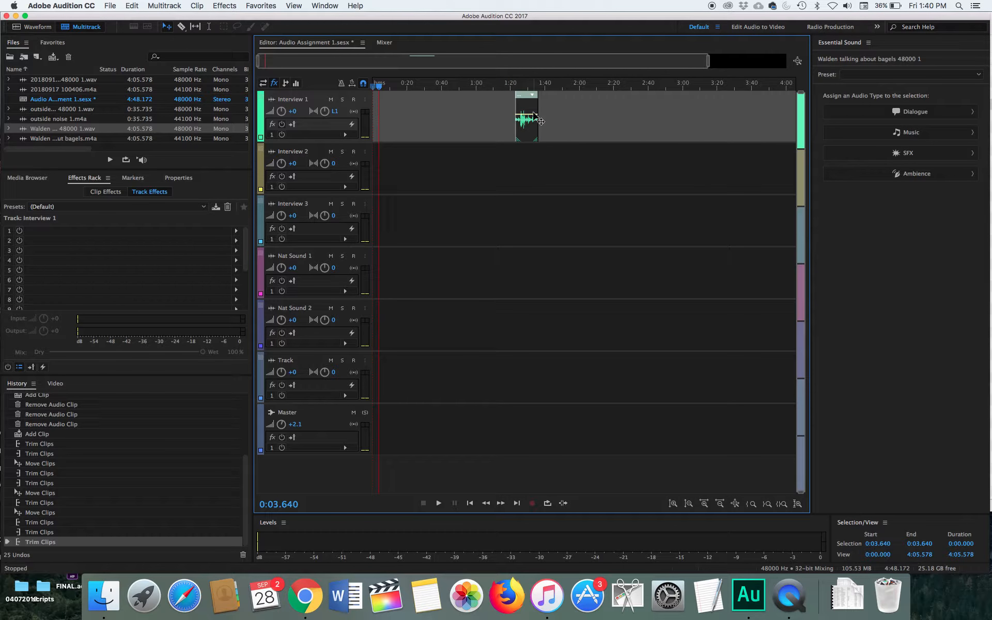
# Step: Open the clip in the Waveform editor to inspect it, returning to the Multitrack view each time
pyautogui.doubleClick(532, 115)
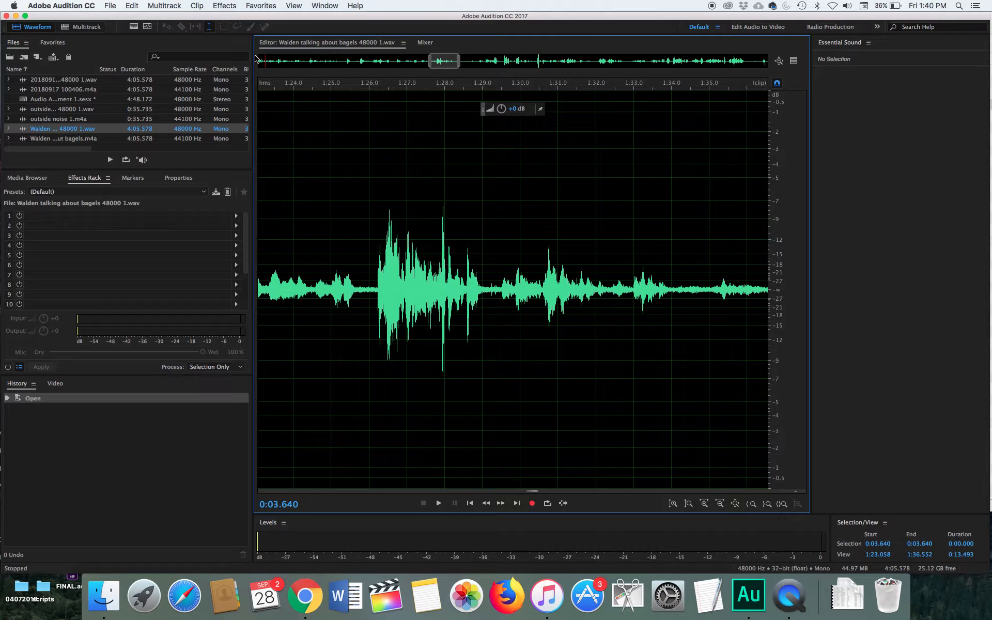
pyautogui.click(85, 27)
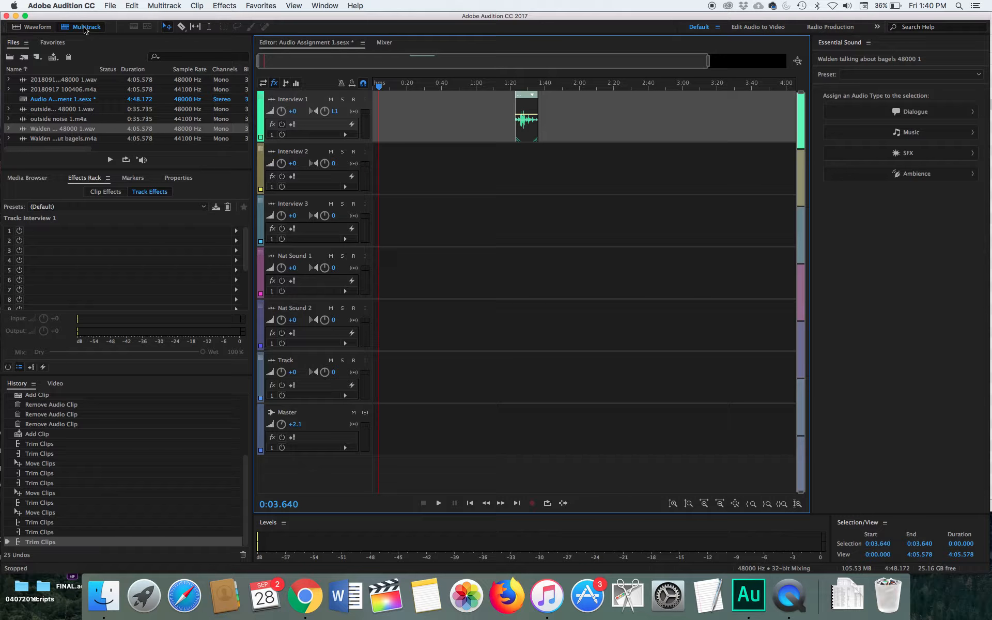
pyautogui.doubleClick(527, 111)
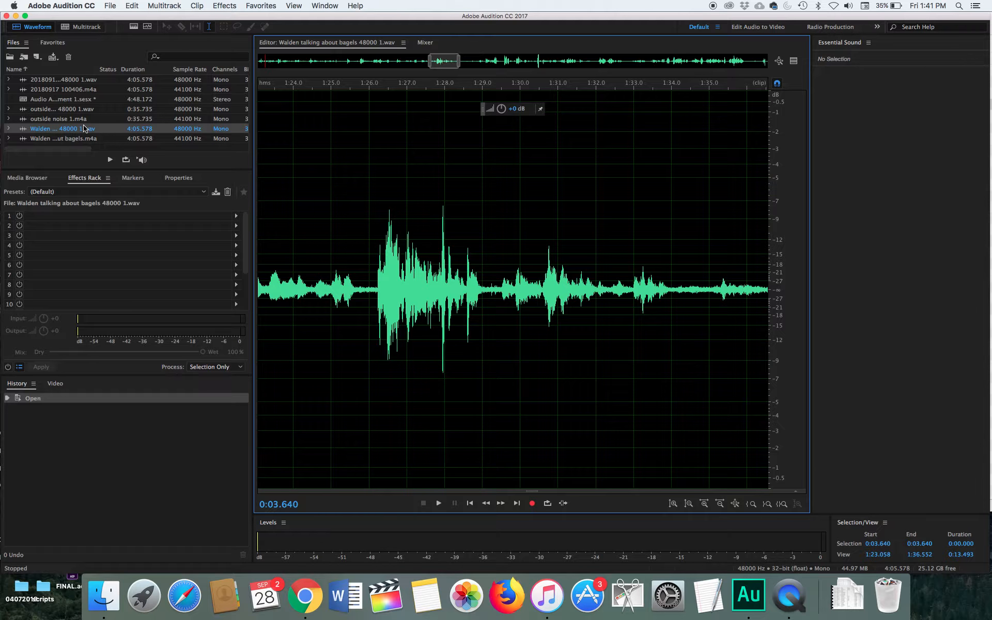
pyautogui.click(77, 29)
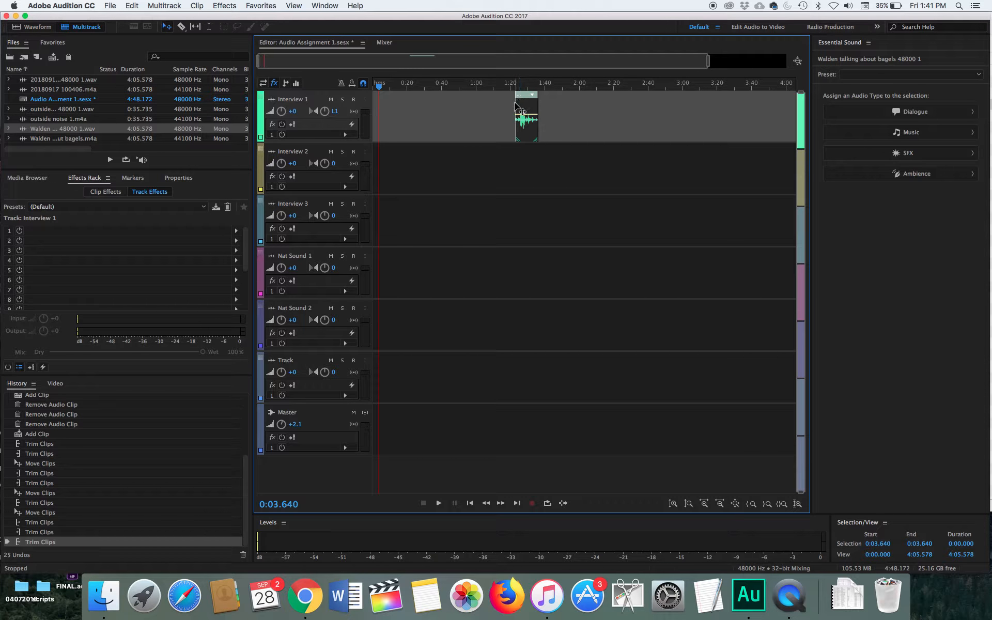
# Step: Extend the clip back to its full length starting at the beginning of the Interview 1 track
pyautogui.moveTo(518, 105); pyautogui.dragTo(360, 108)
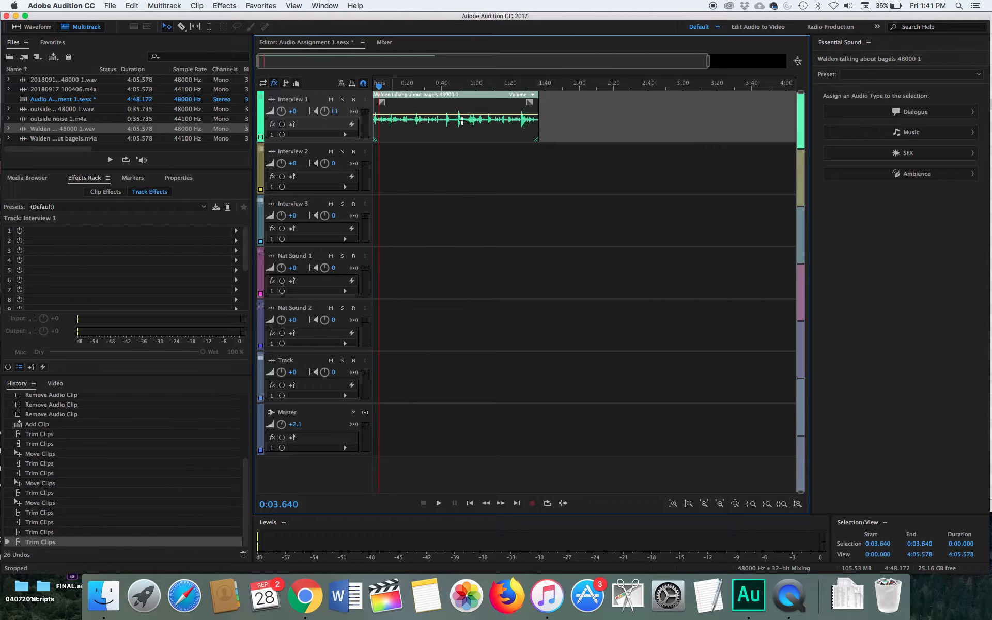
pyautogui.moveTo(541, 104); pyautogui.dragTo(958, 127)
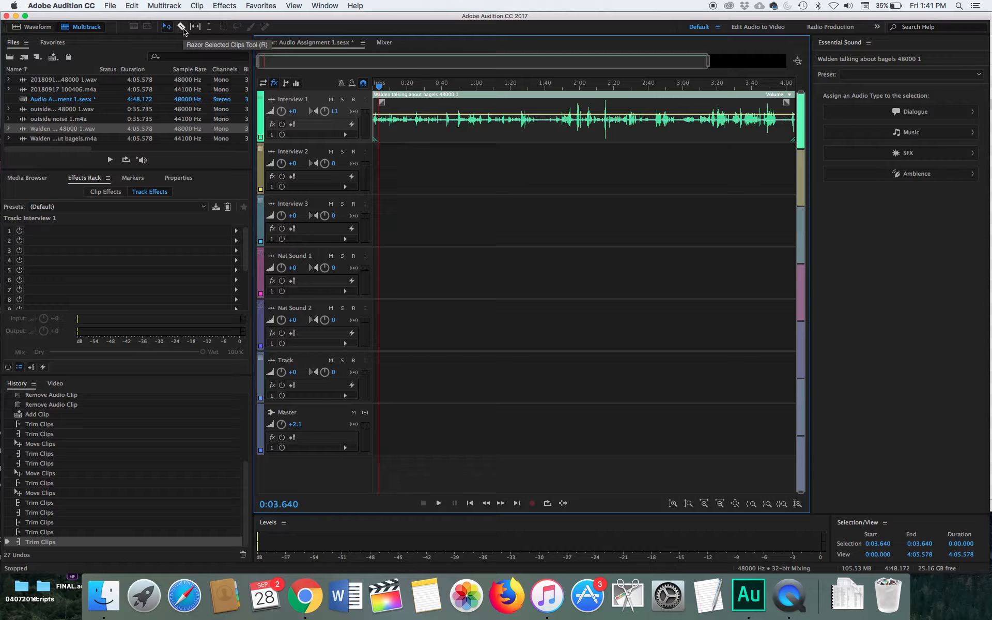
# Step: Switch to the Razor Selected Clips tool and play the clip from about 0:38 and 1:48 to find cut points
pyautogui.click(181, 28)
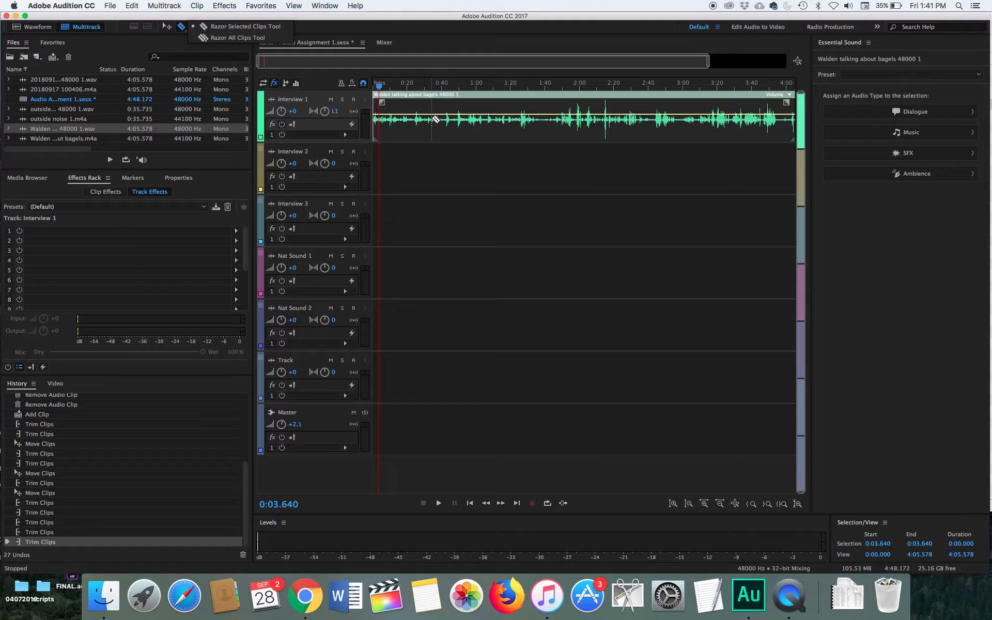
pyautogui.click(381, 85)
pyautogui.moveTo(381, 86); pyautogui.dragTo(439, 89)
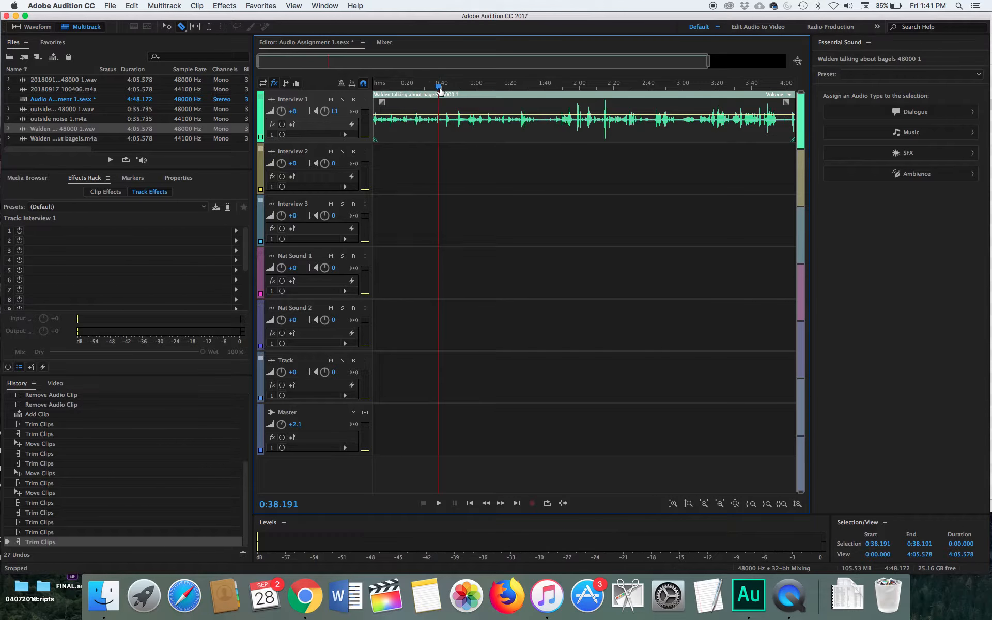
pyautogui.press('space')
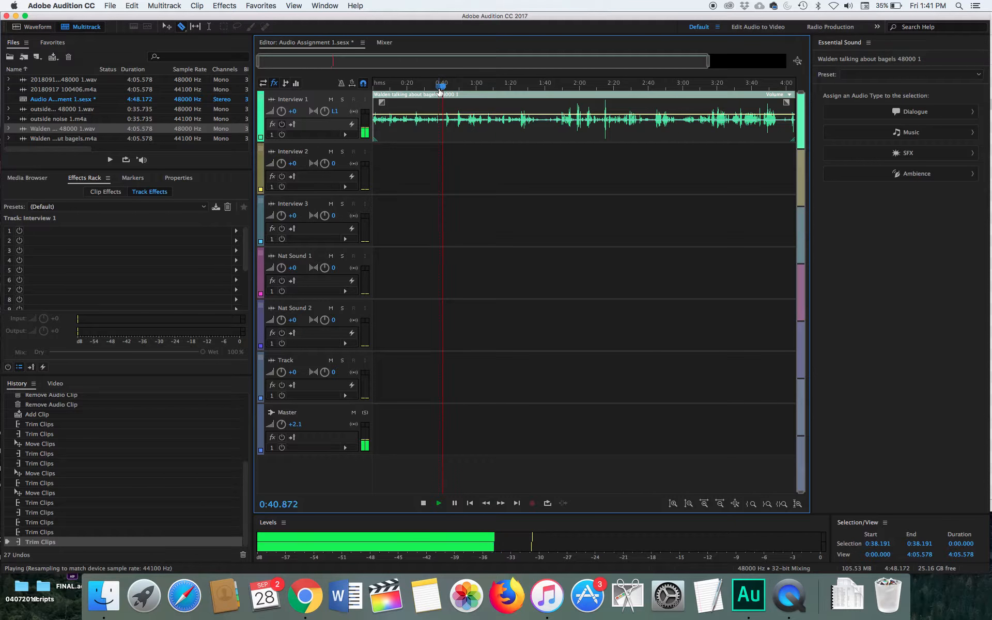
pyautogui.press('space')
pyautogui.moveTo(442, 89); pyautogui.dragTo(558, 99)
pyautogui.press('space')
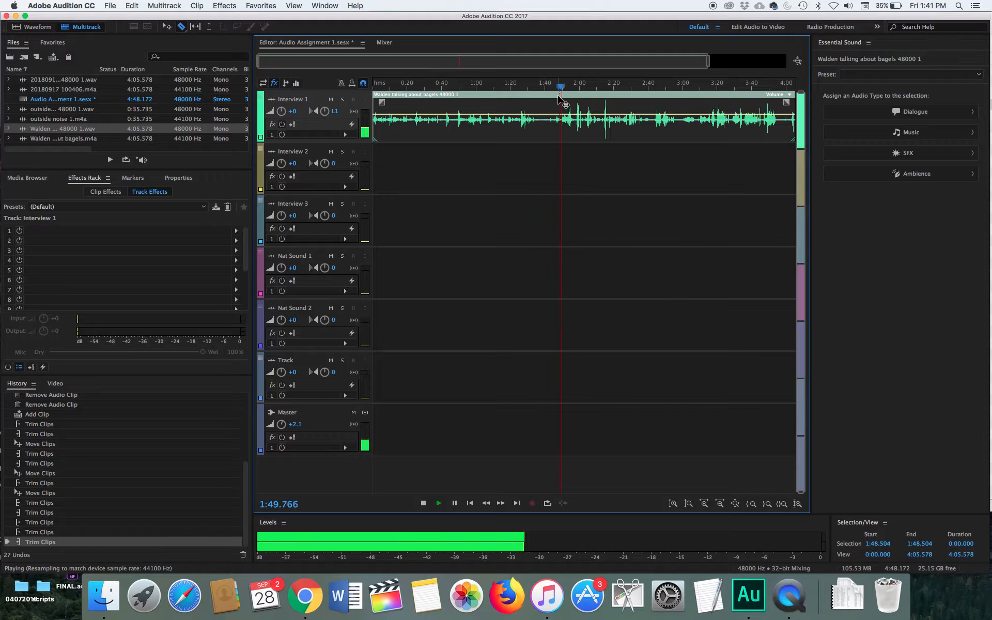
pyautogui.press('space')
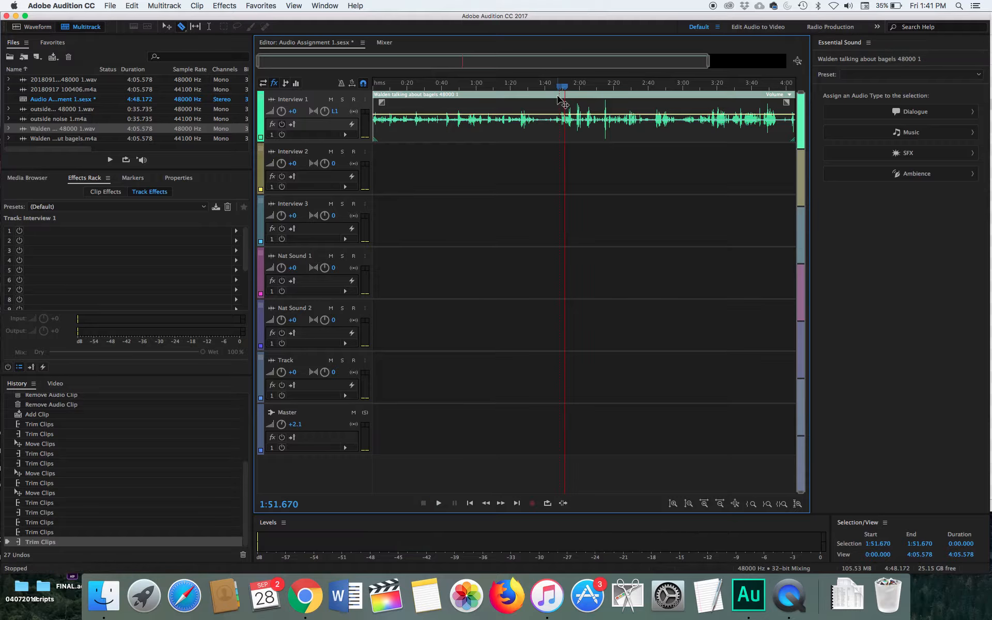